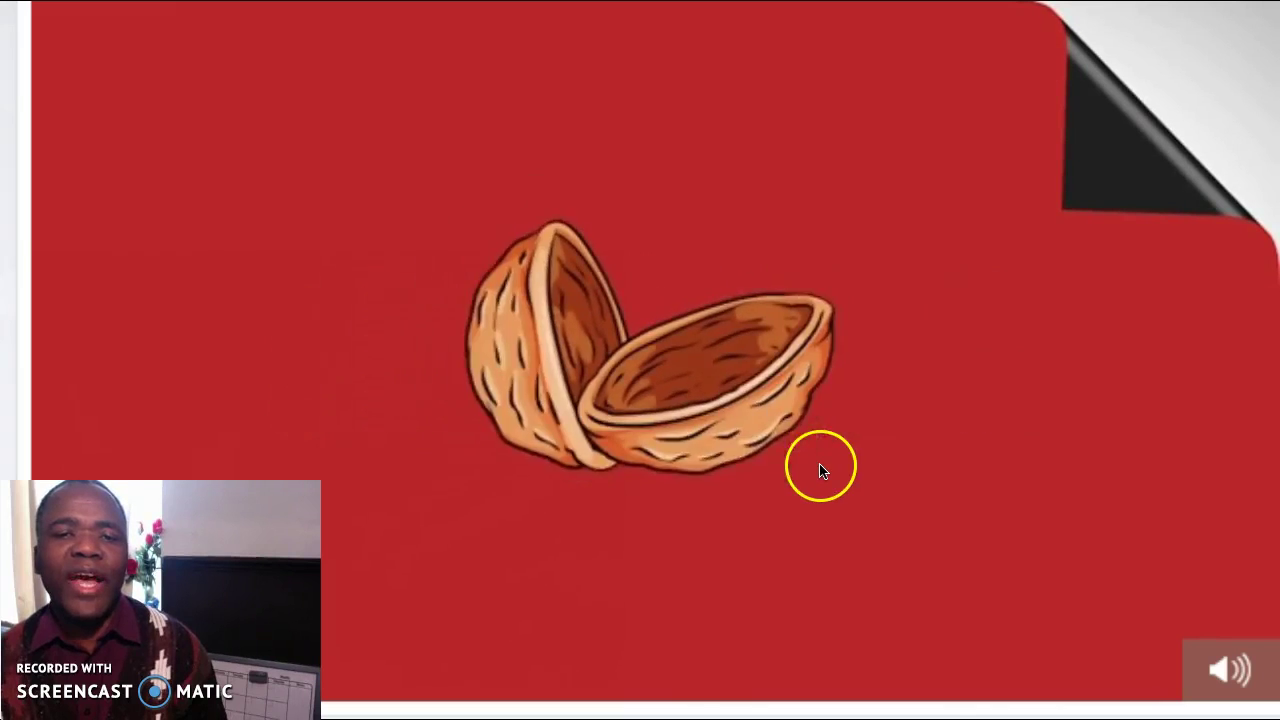
left_click(820, 468)
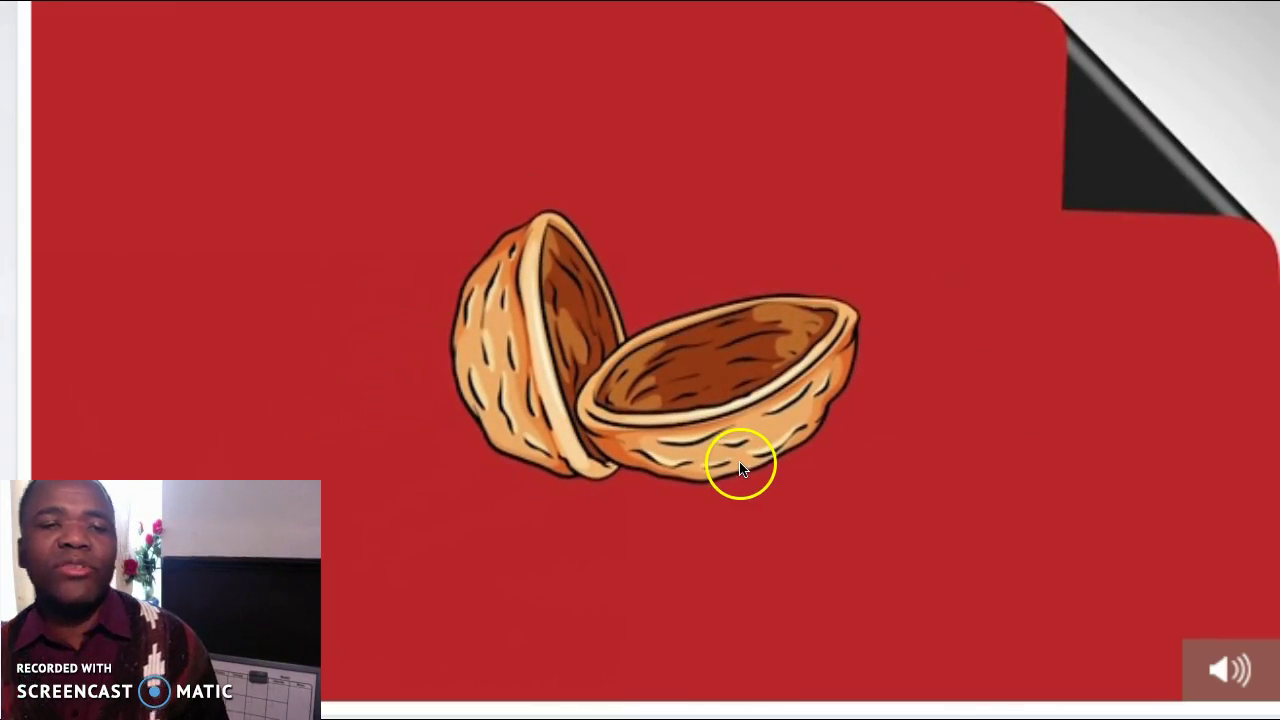